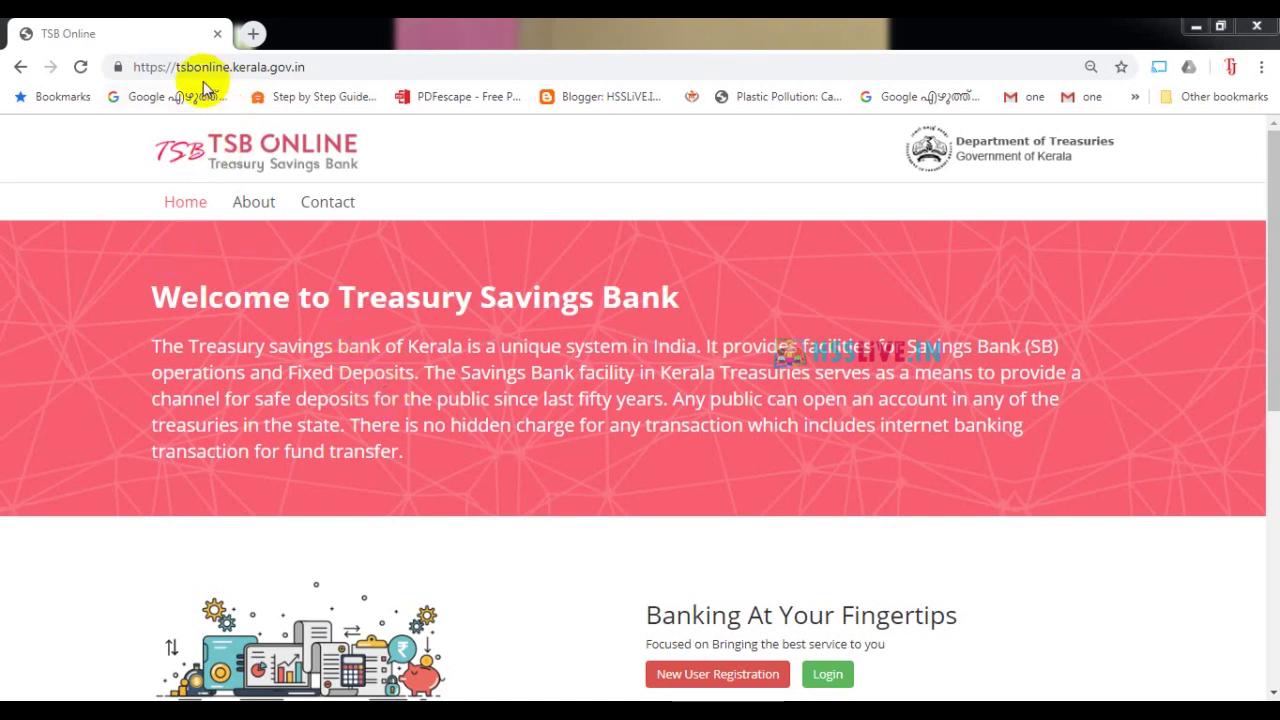
Go from the TSB Online home page to the New User Registration page.
click(323, 56)
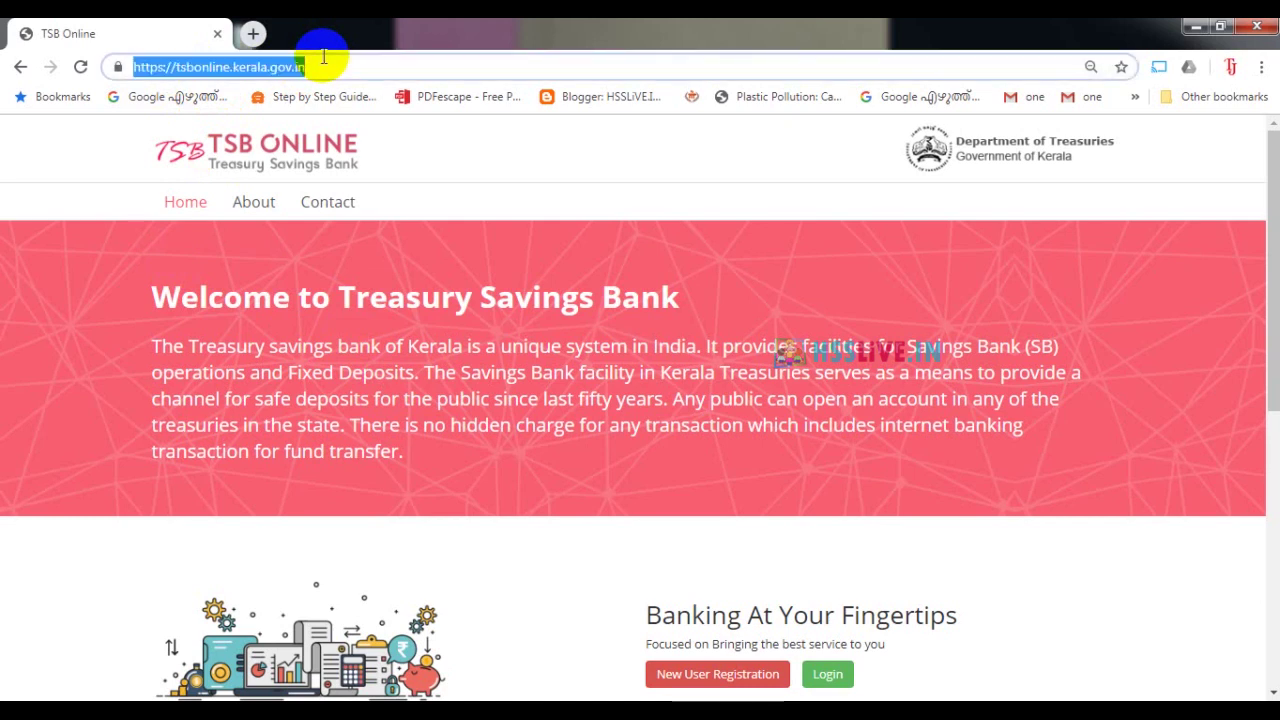
click(323, 56)
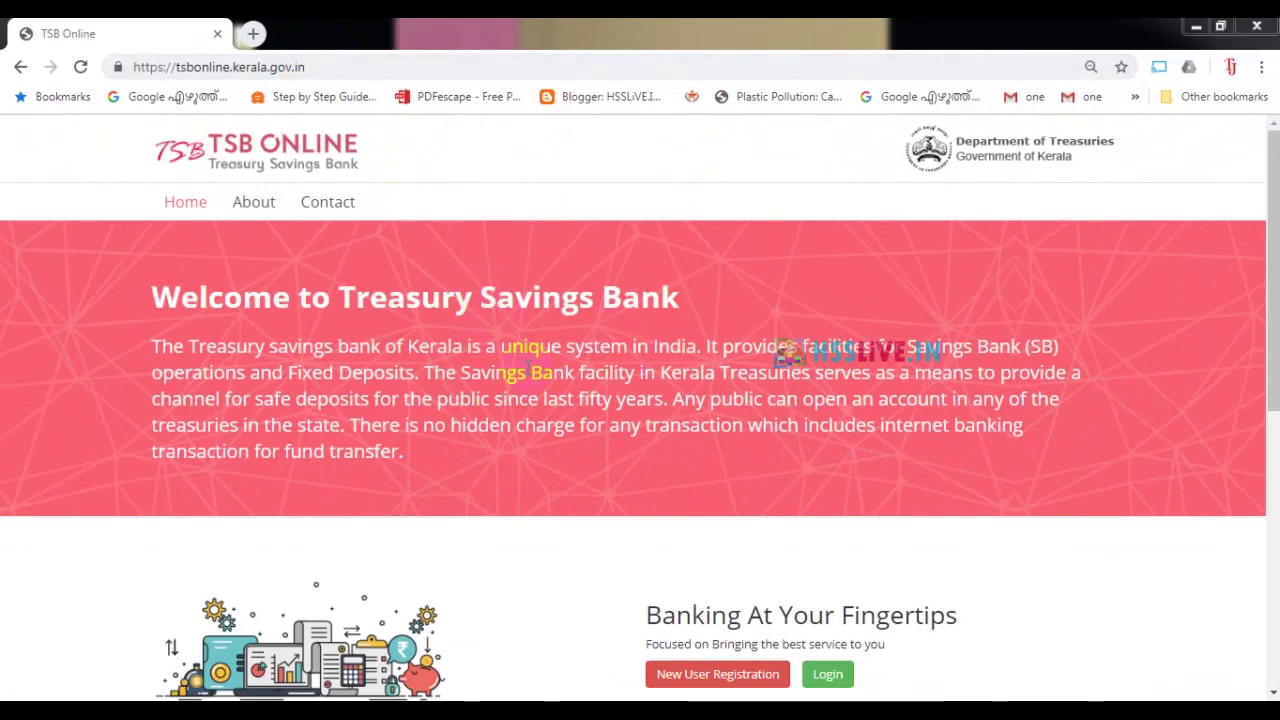
click(741, 676)
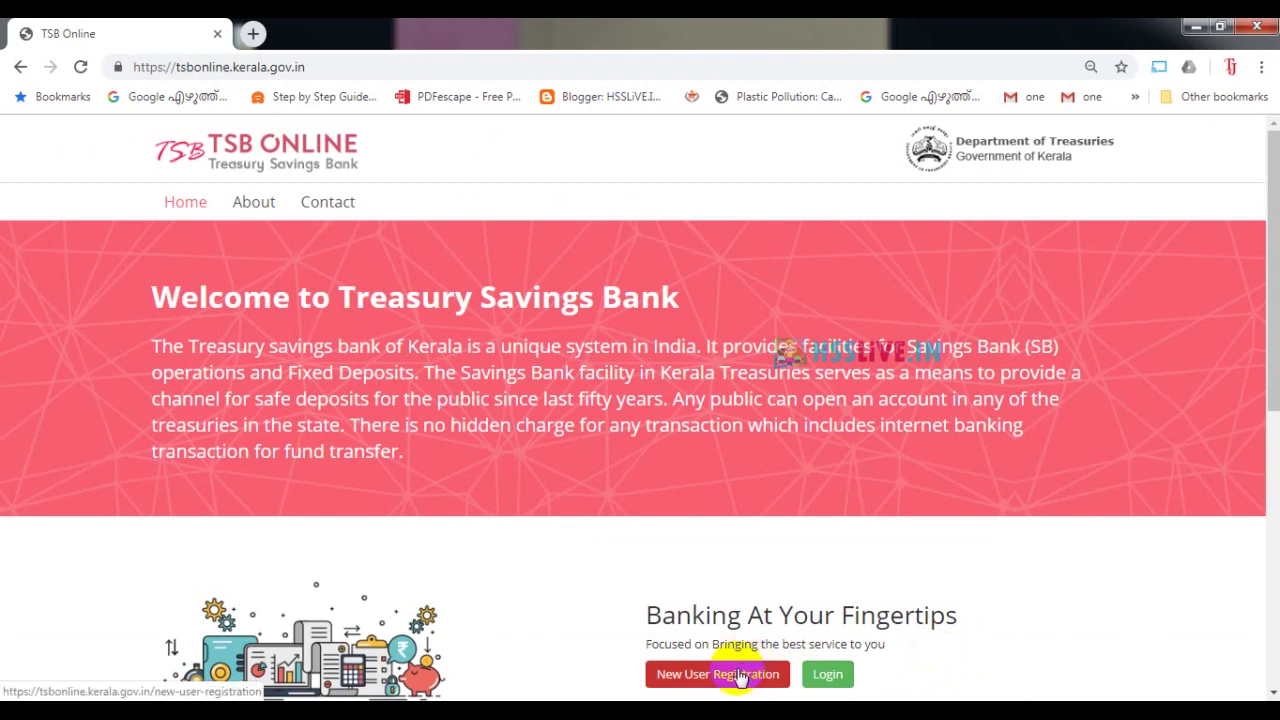
Enter the account number, Aadhaar, mobile, email and preferred username, then submit to receive an OTP.
click(731, 678)
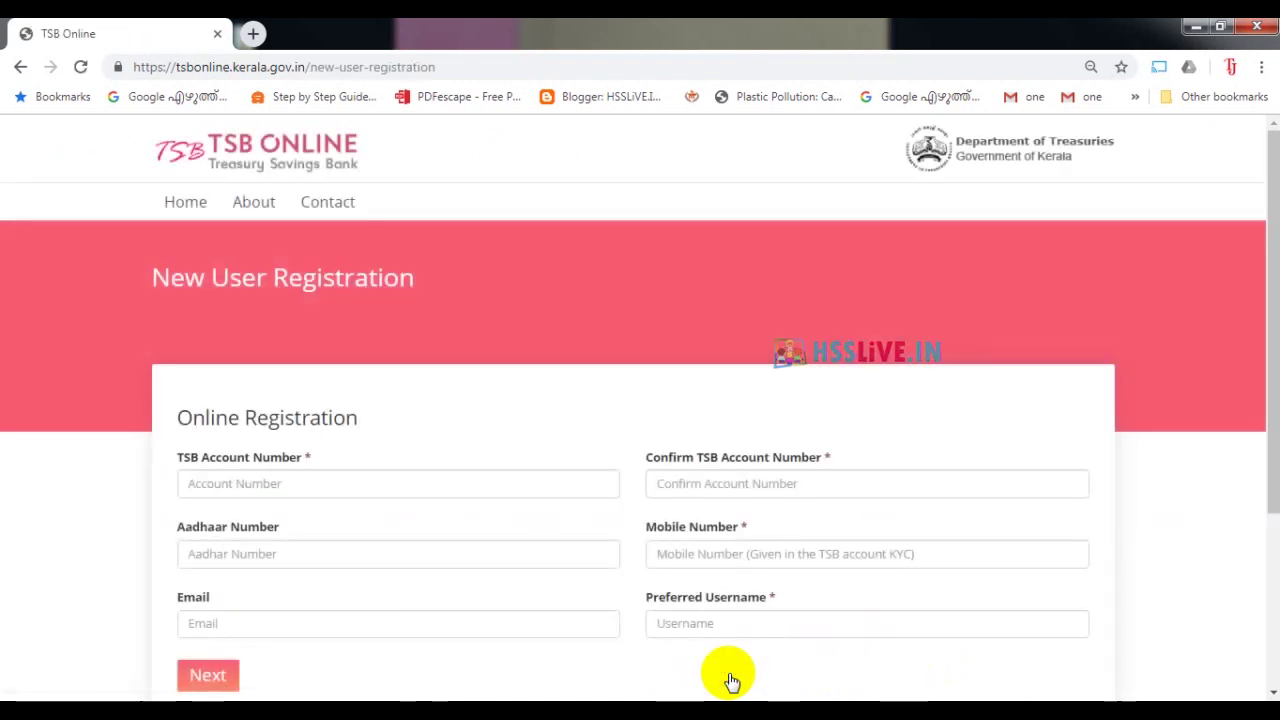
scroll(490, 460, down, 1)
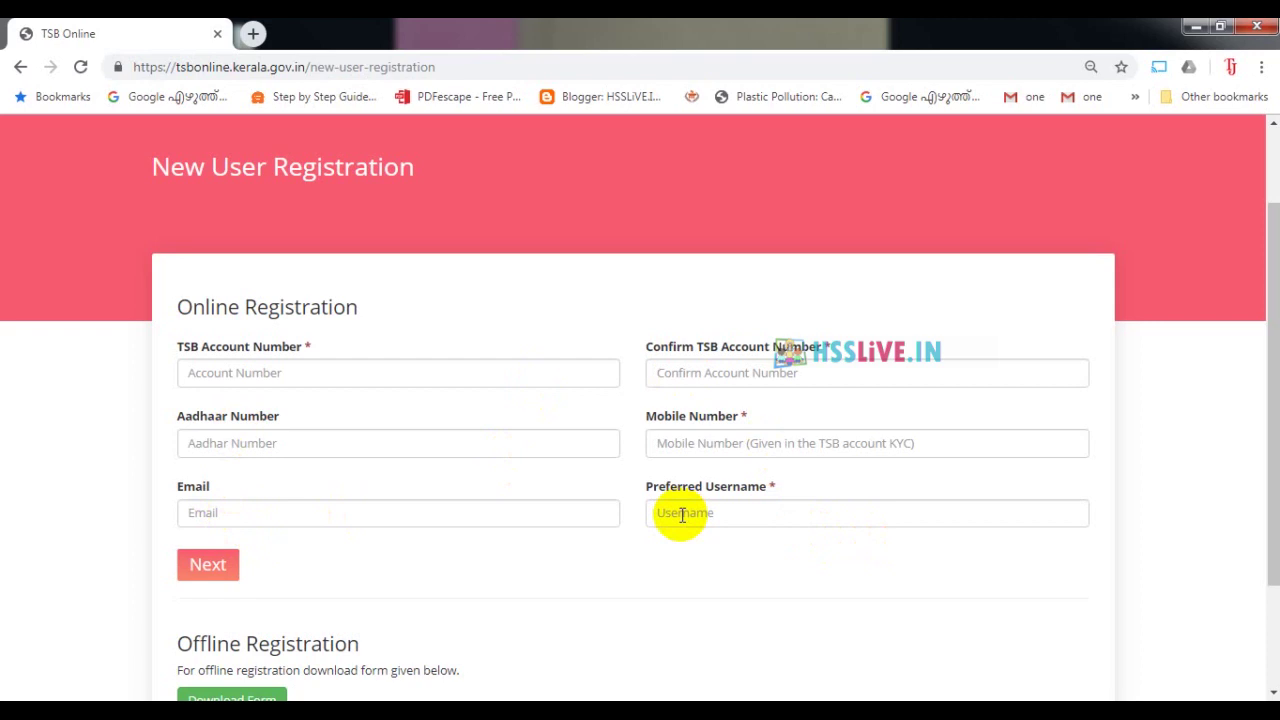
click(682, 514)
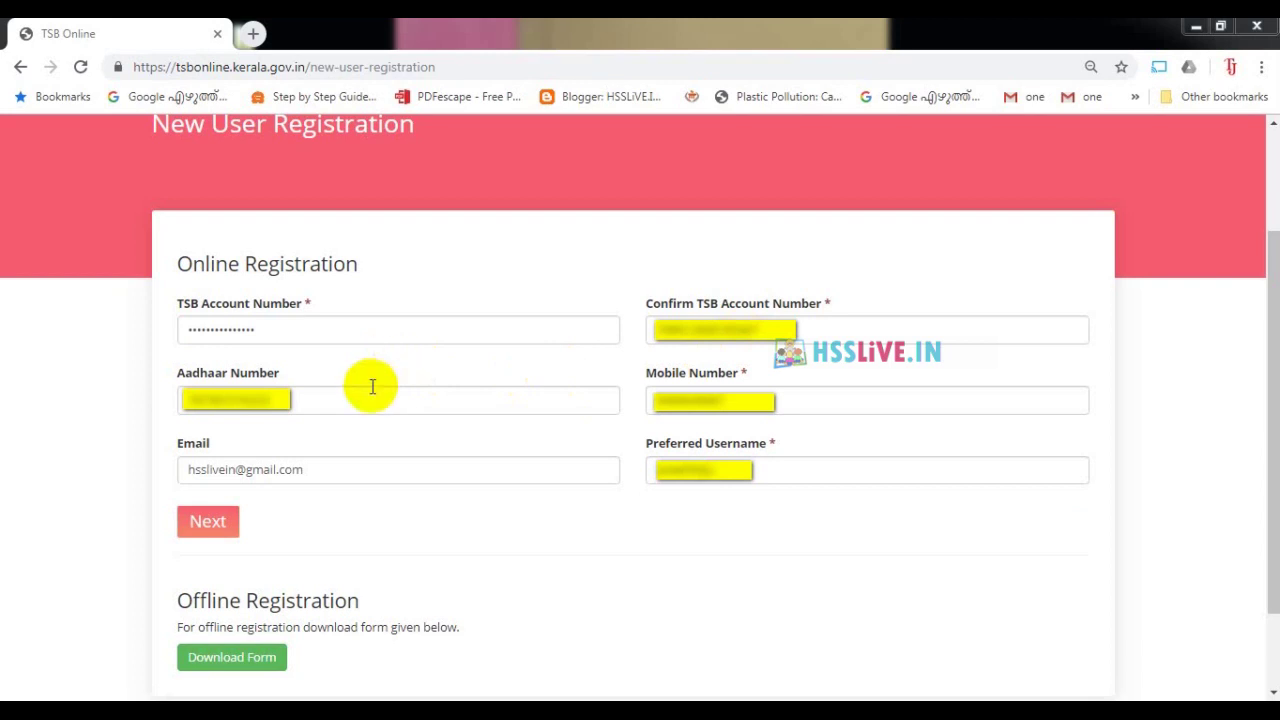
click(205, 539)
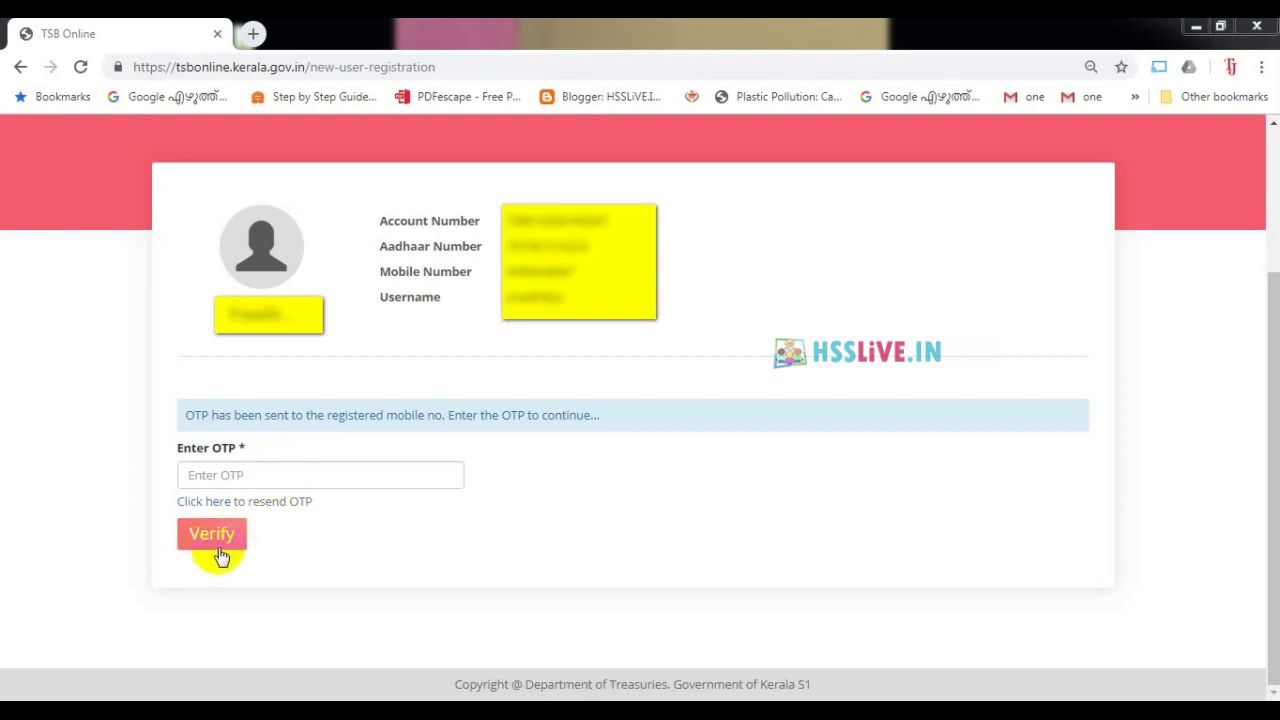
Enter the OTP received by SMS to verify and submit the registration.
click(245, 480)
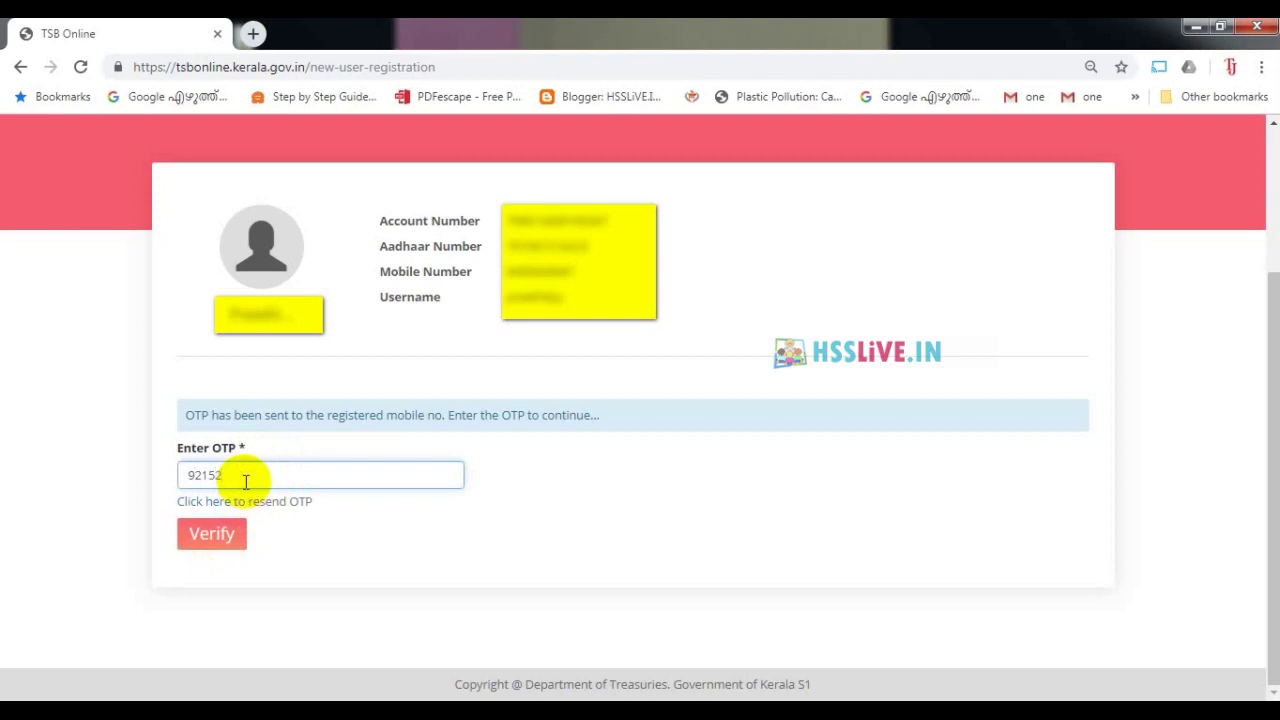
key(Return)
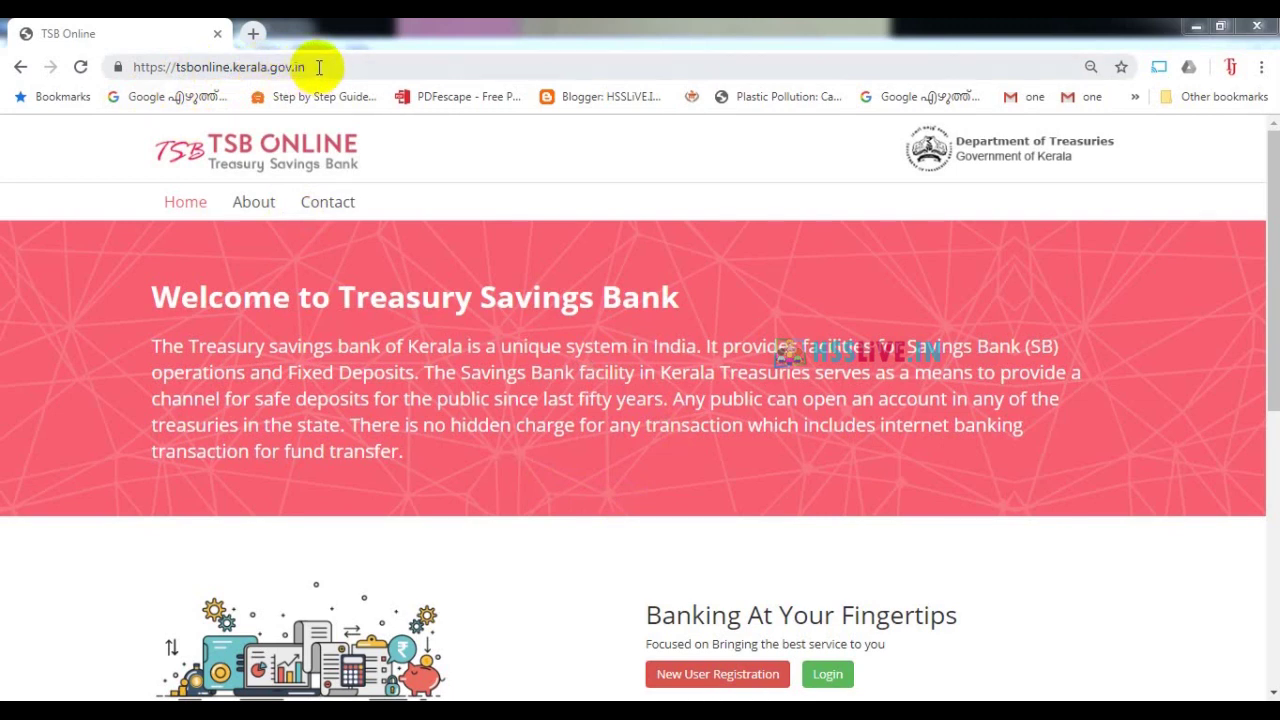
Open the sign-in page with the green Login button on the home page.
click(318, 67)
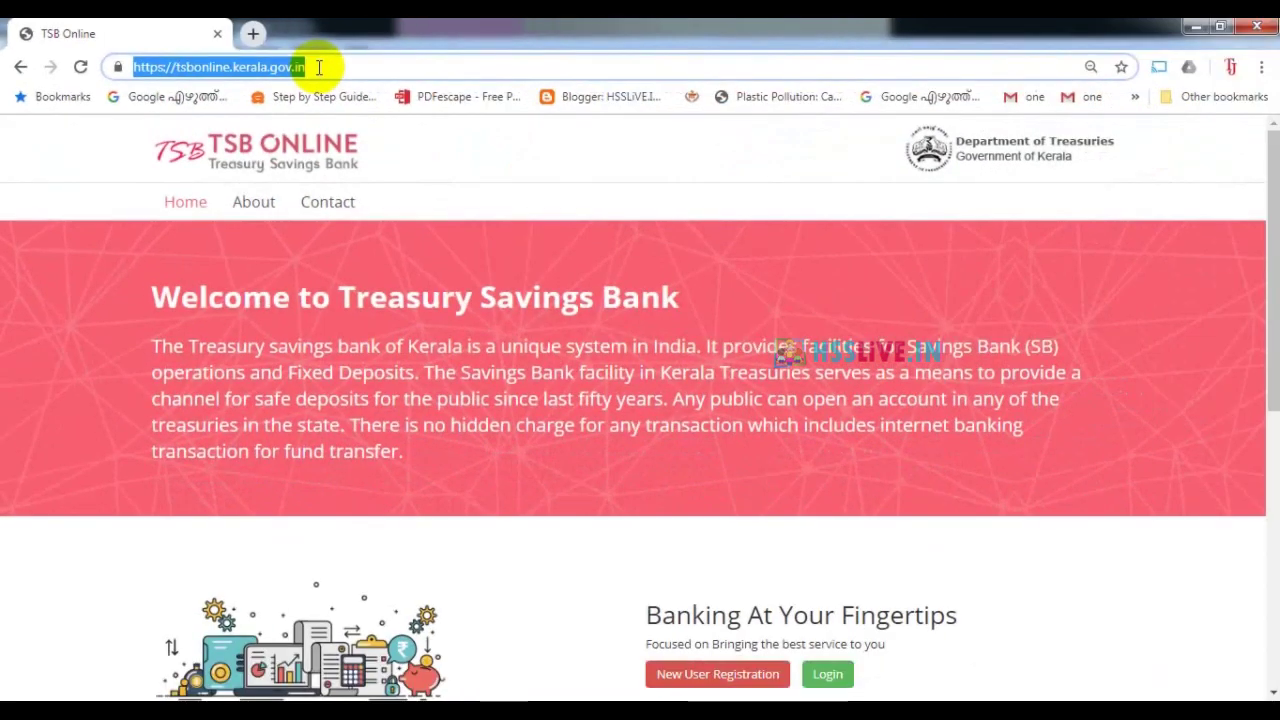
scroll(835, 517, down, 4)
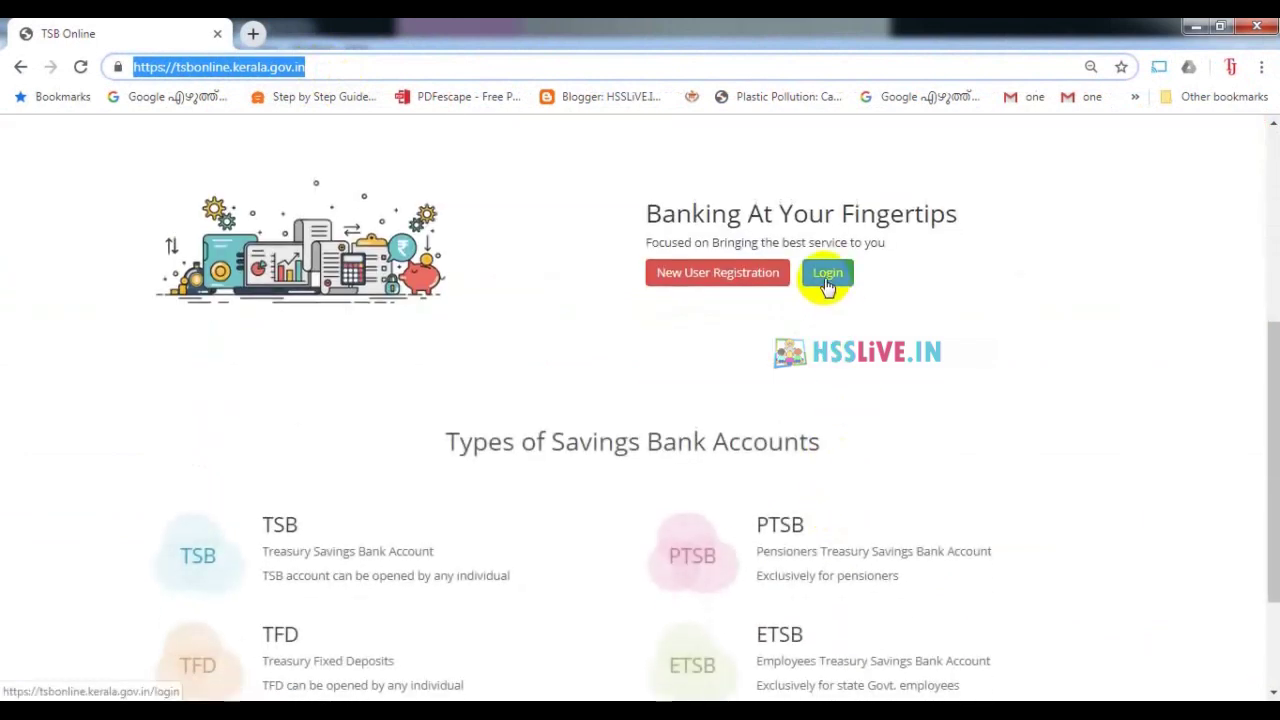
click(827, 285)
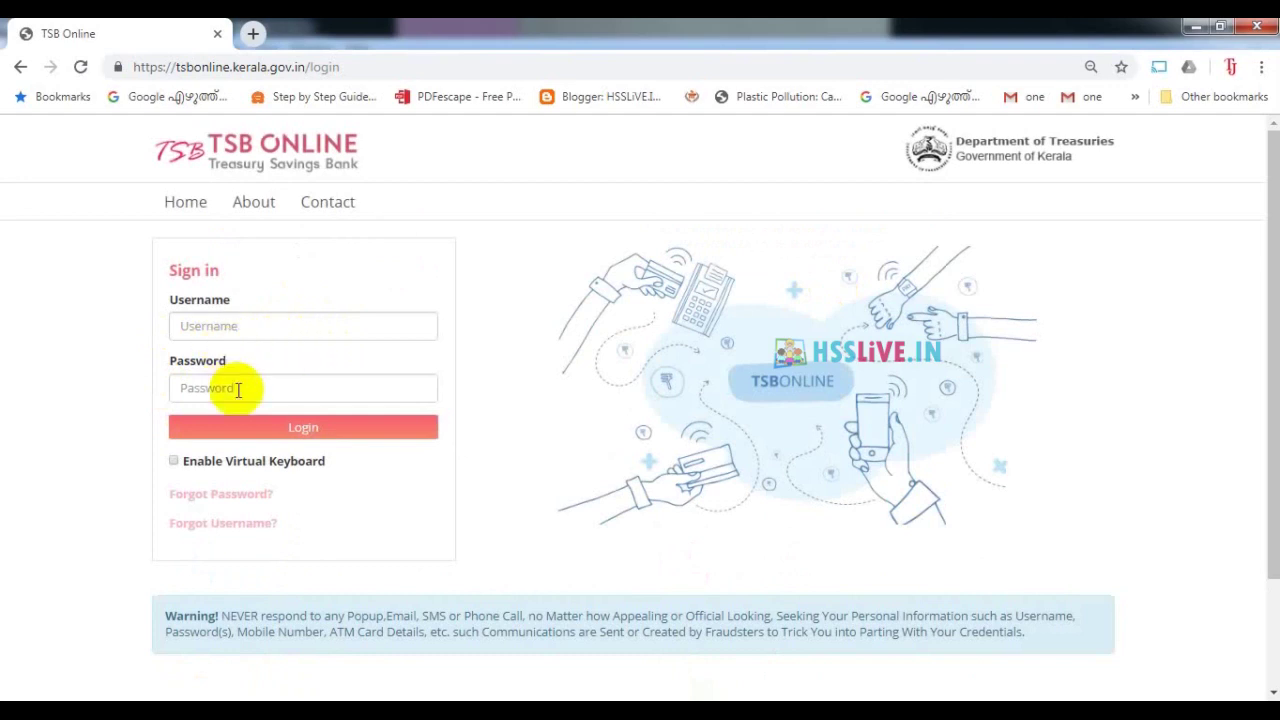
Sign in with the account's username and password.
click(212, 328)
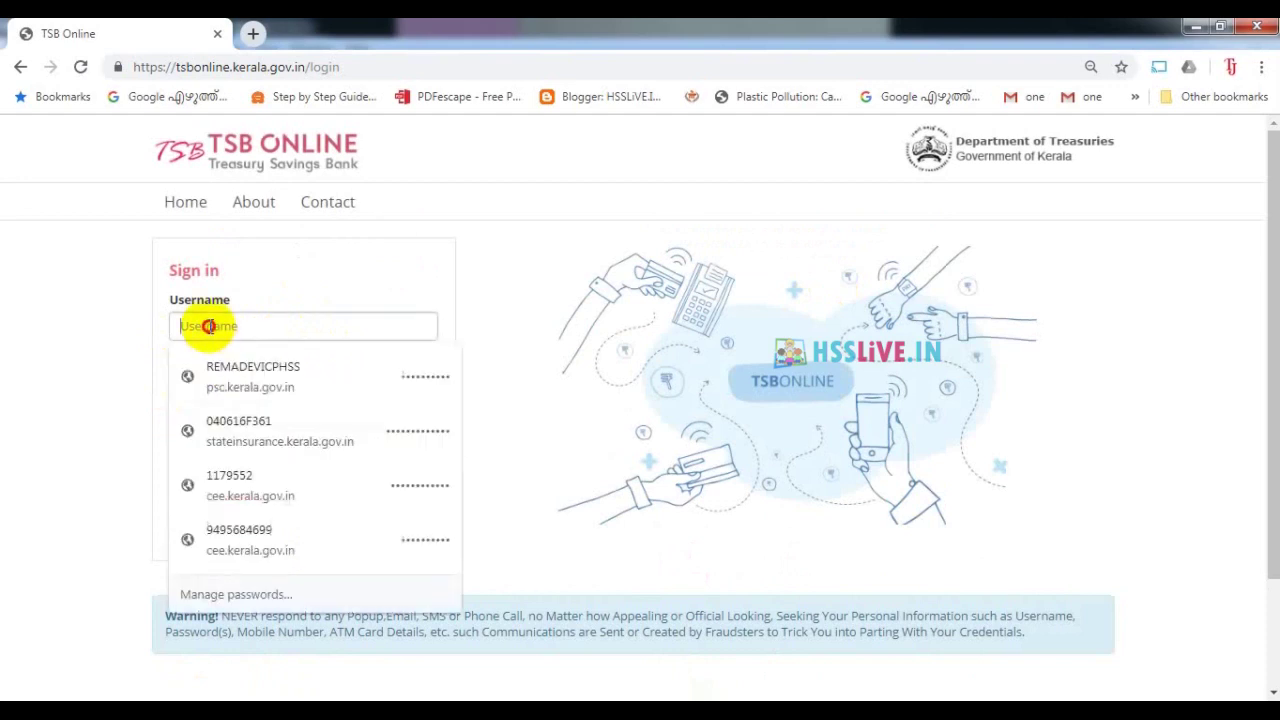
click(660, 392)
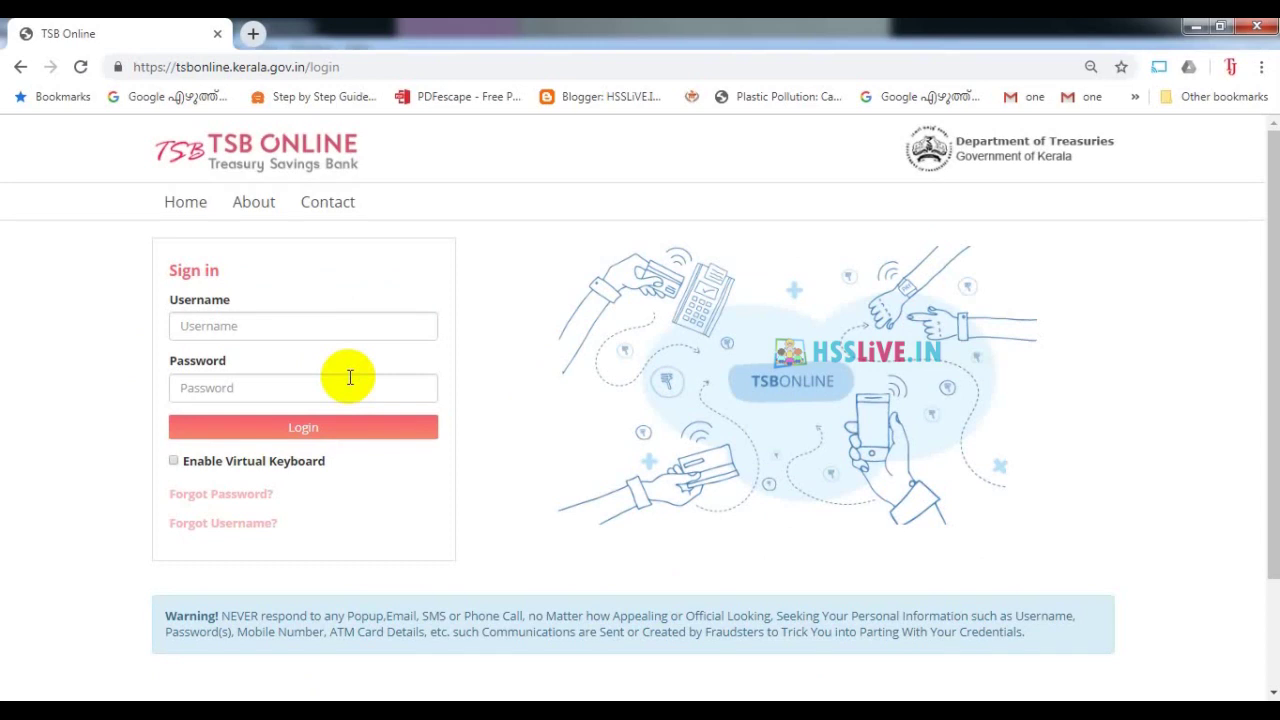
click(350, 377)
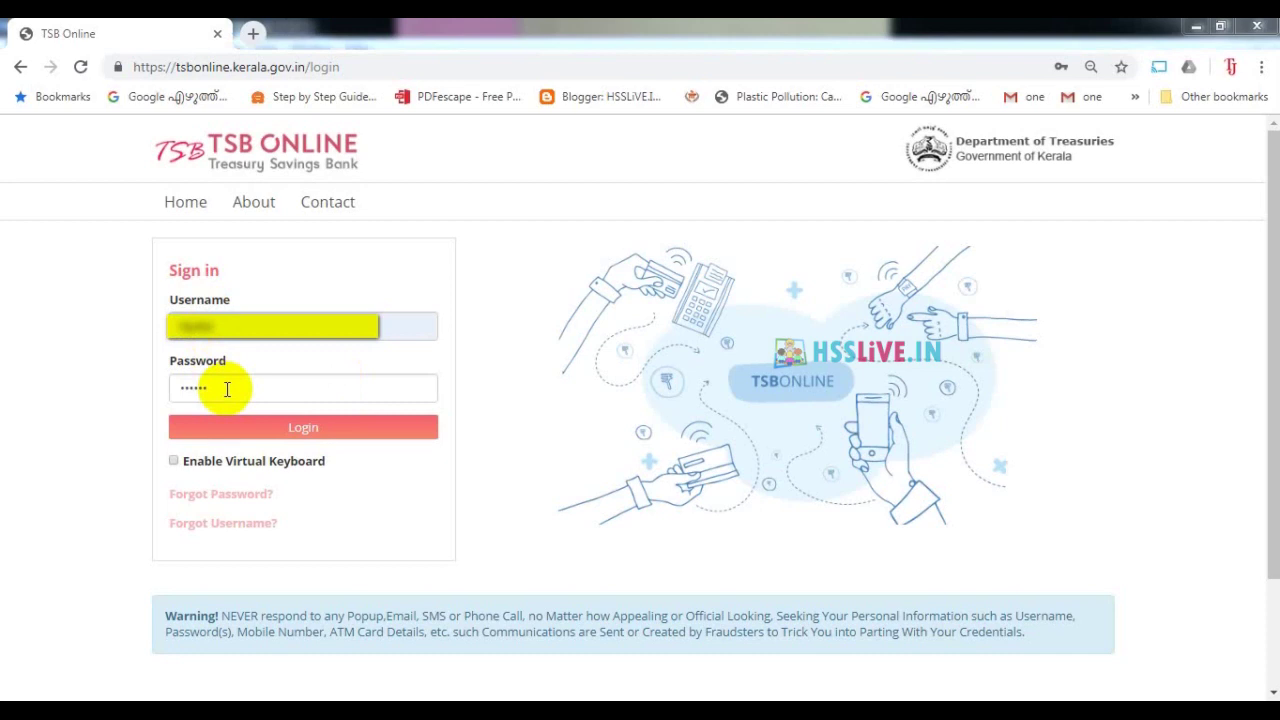
click(300, 430)
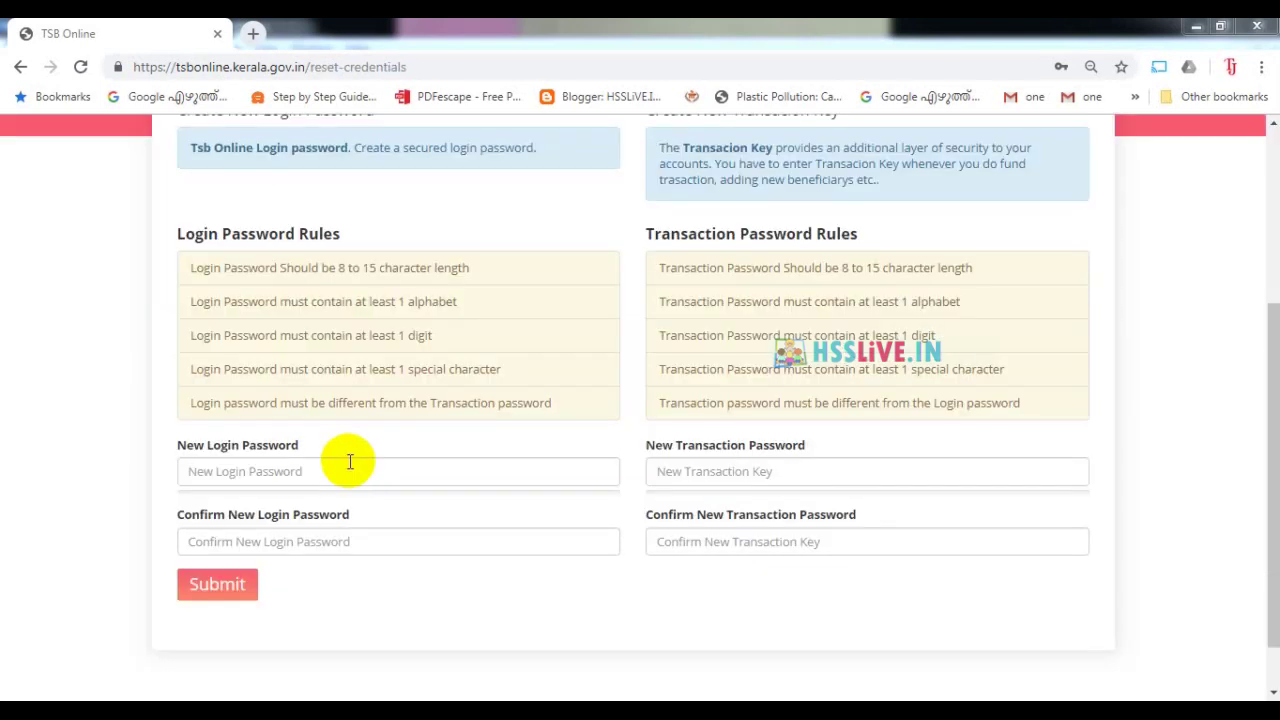
scroll(188, 444, up, 2)
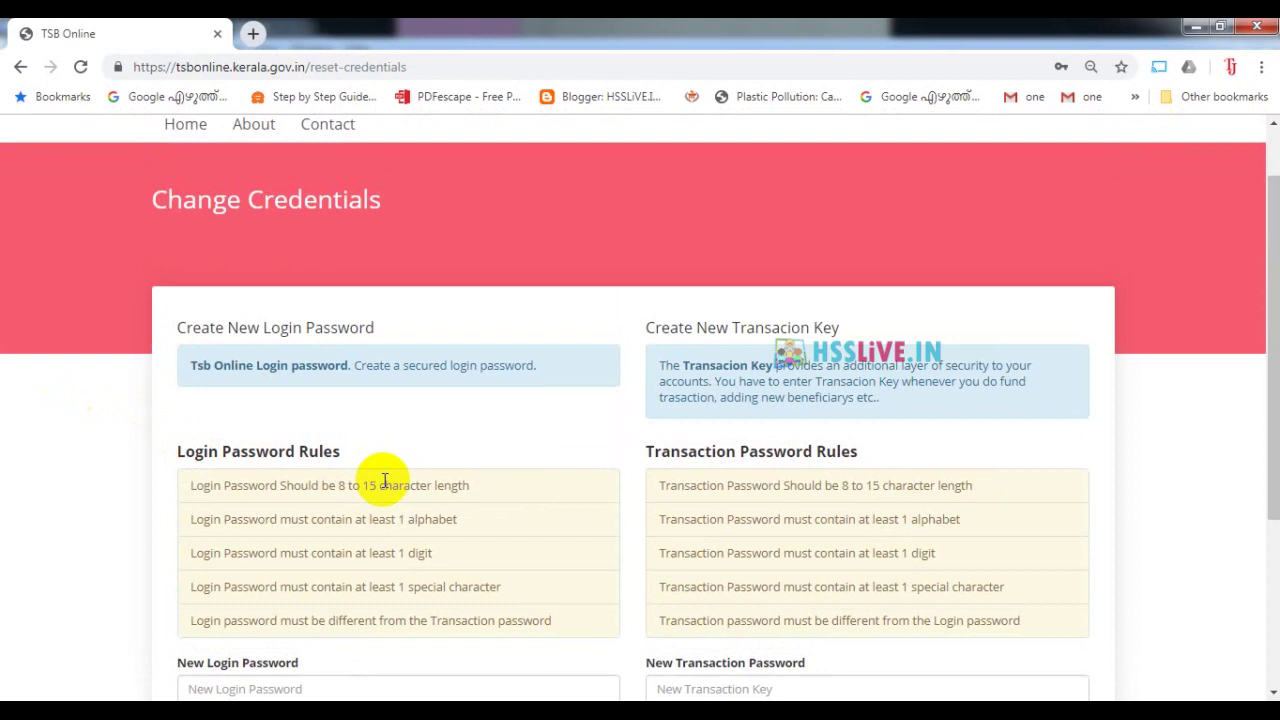
scroll(384, 480, down, 3)
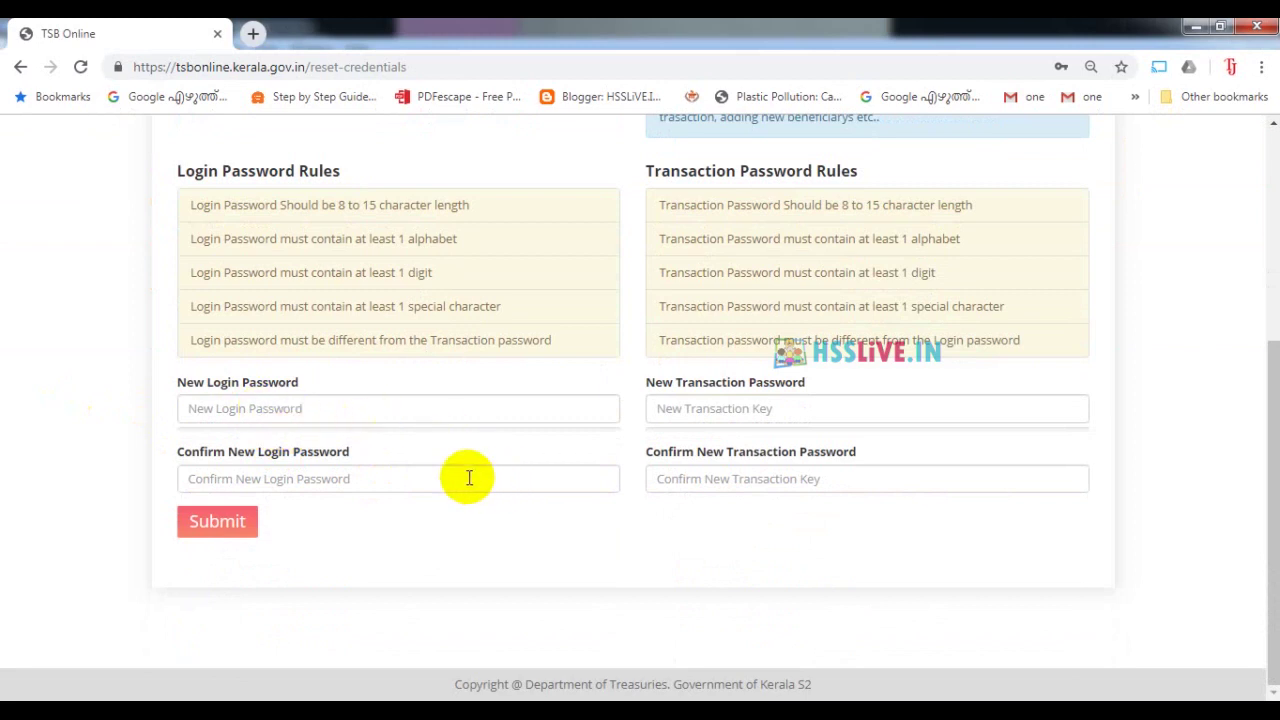
scroll(949, 494, up, 2)
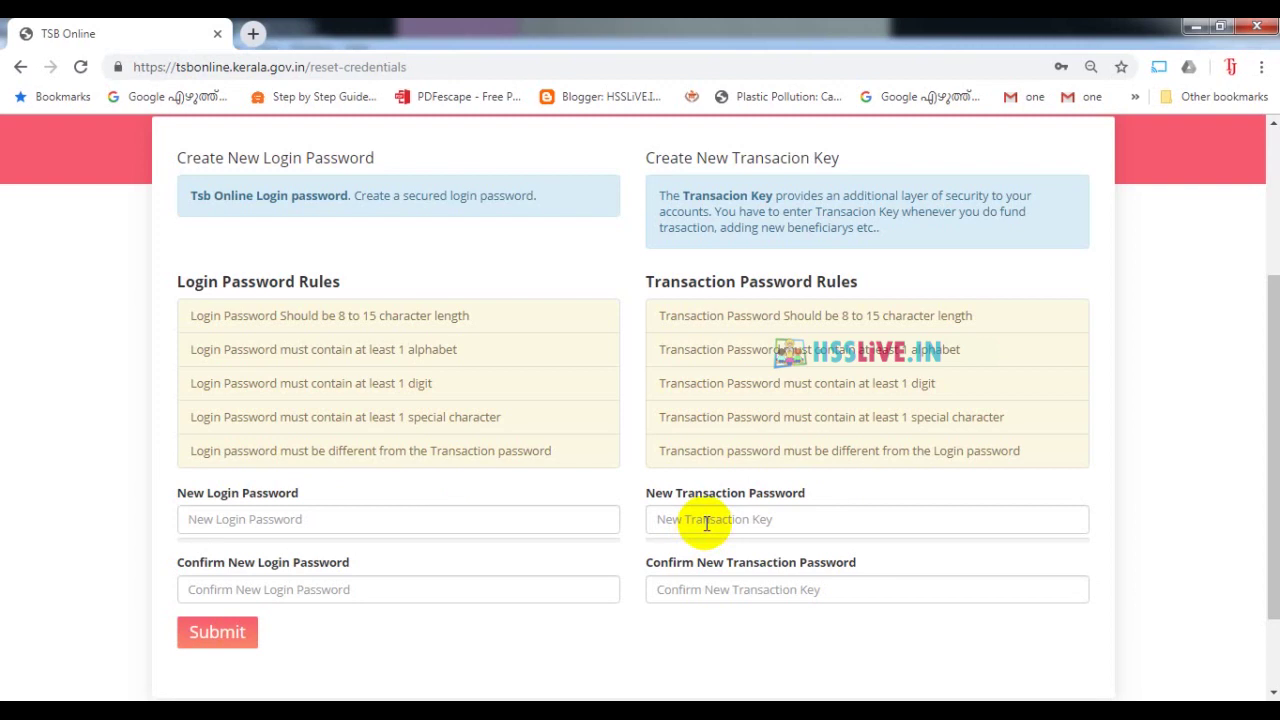
scroll(706, 522, down, 1)
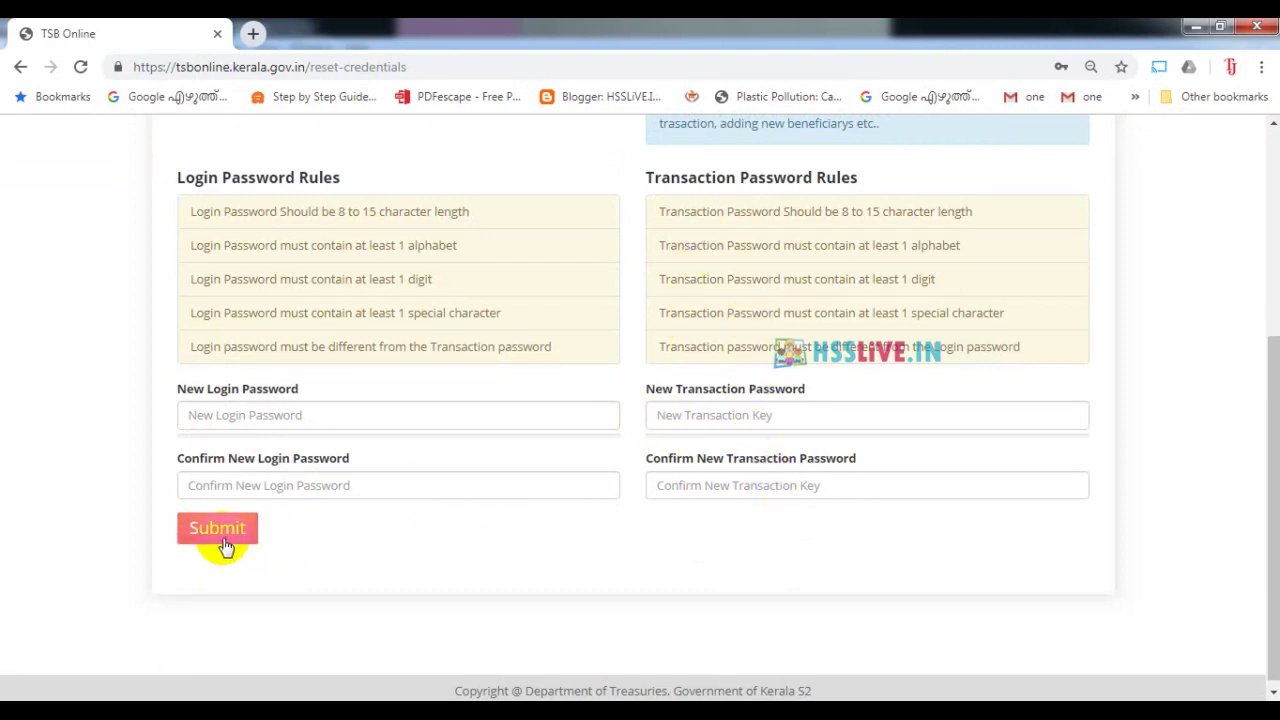
scroll(480, 566, up, 3)
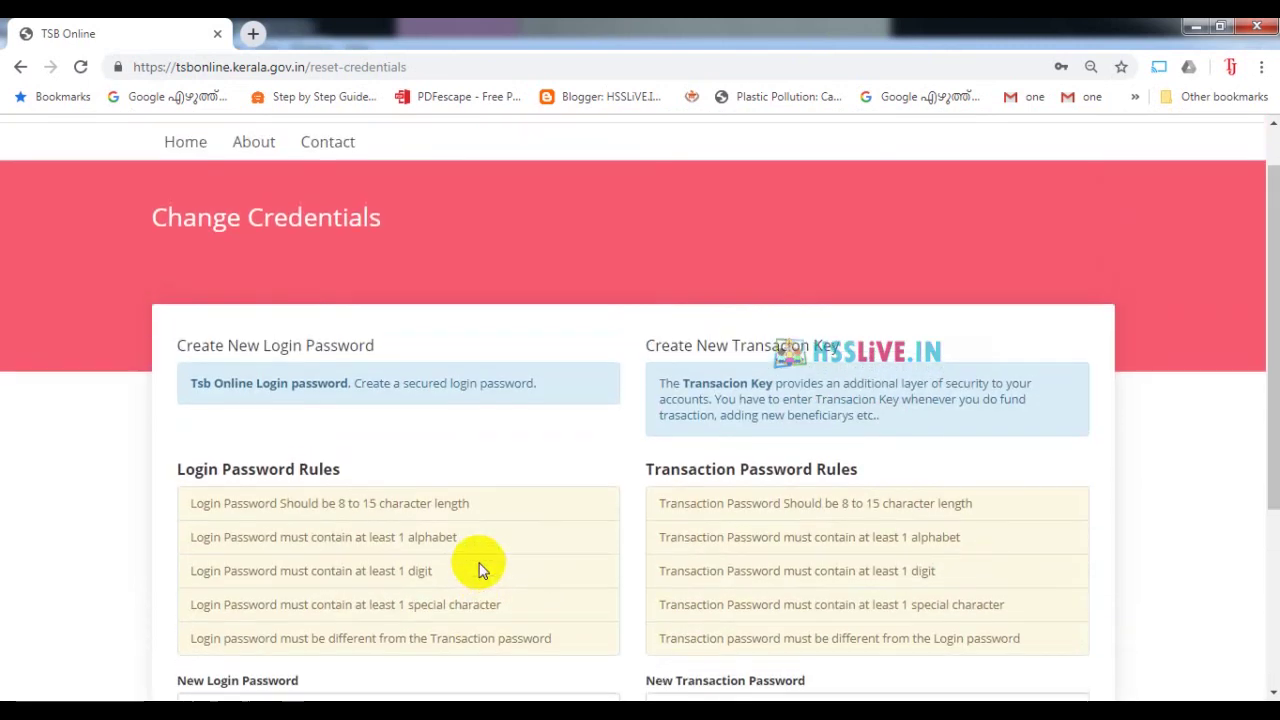
scroll(480, 566, down, 2)
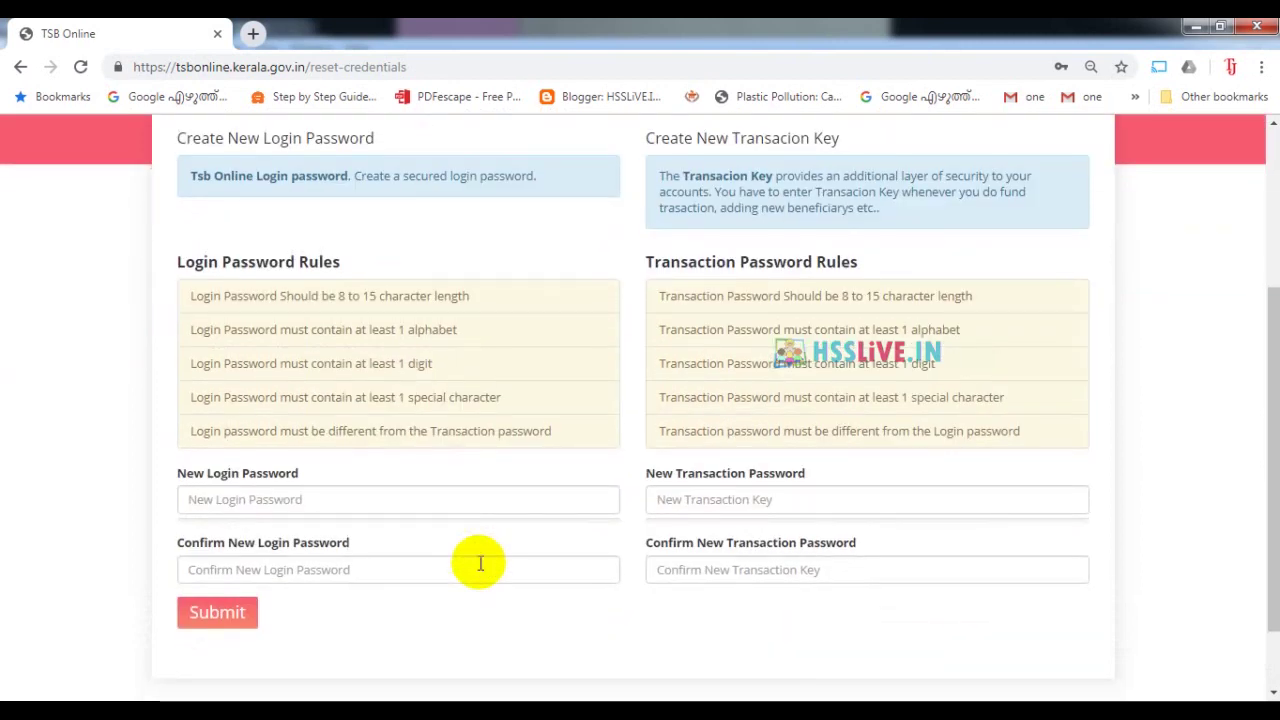
scroll(480, 565, up, 2)
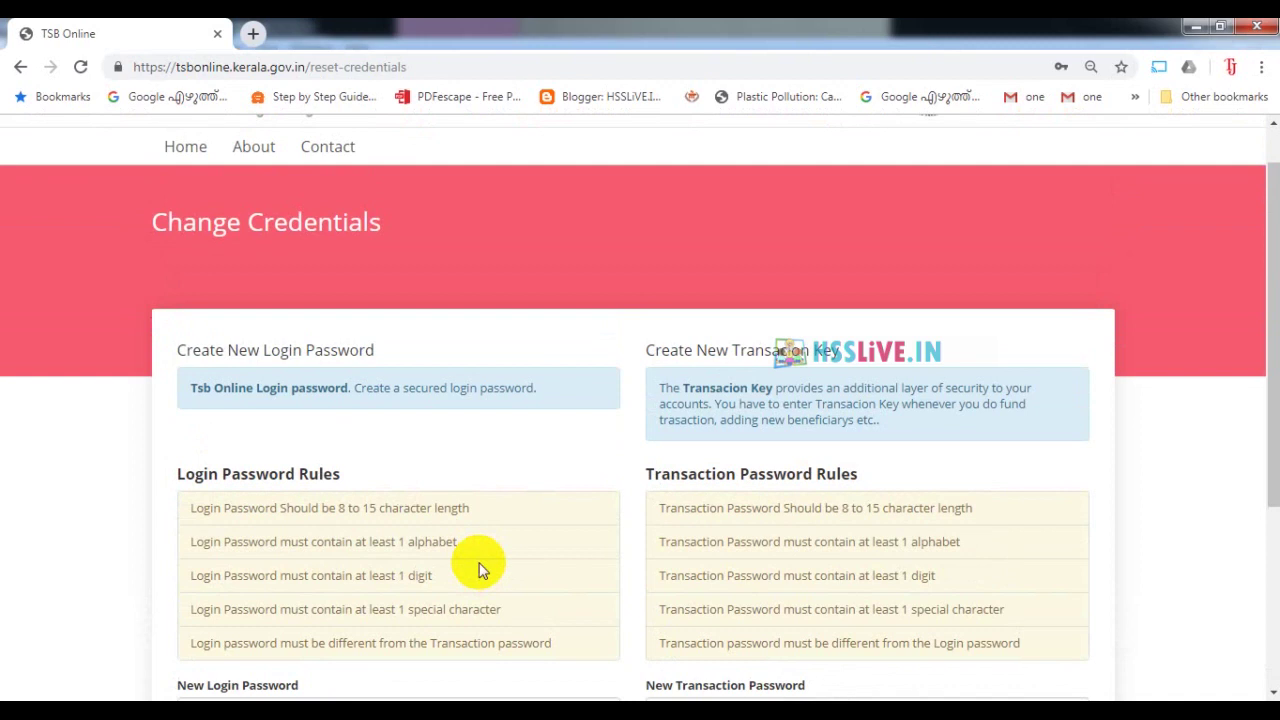
scroll(477, 568, down, 2)
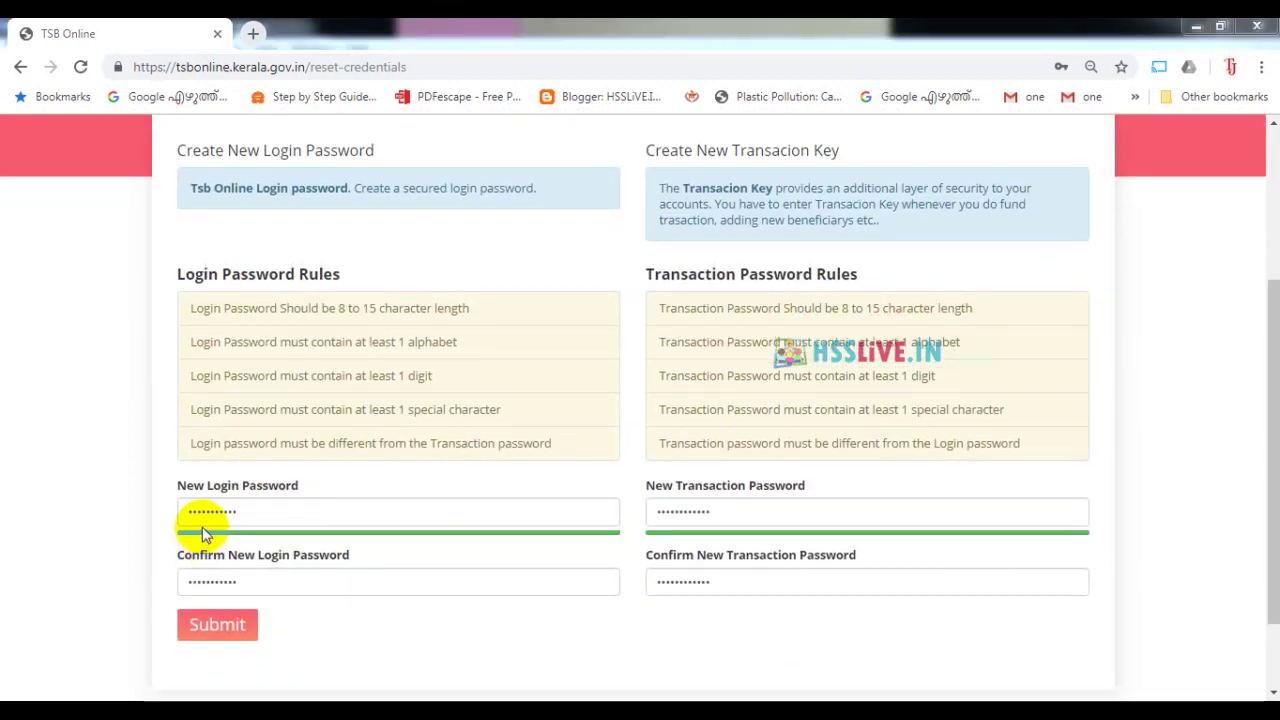
Submit the new login password and transaction password.
click(217, 625)
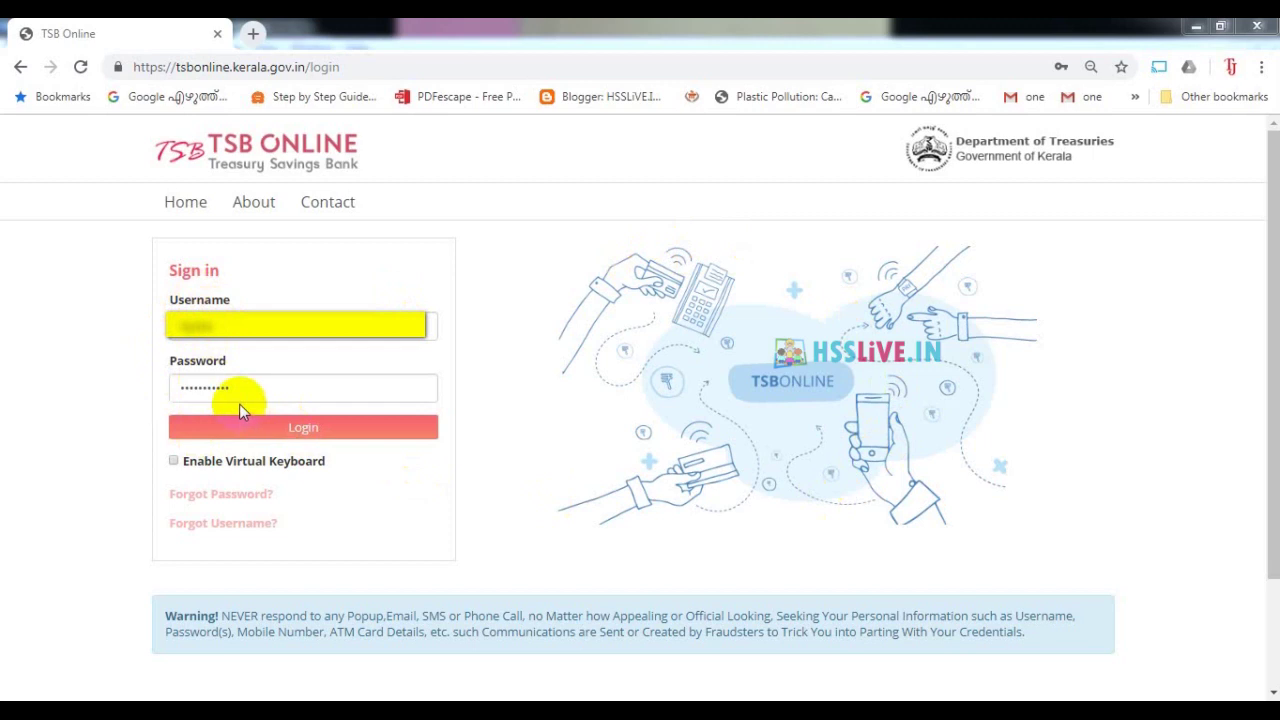
Sign in to the account using the new login password.
click(289, 437)
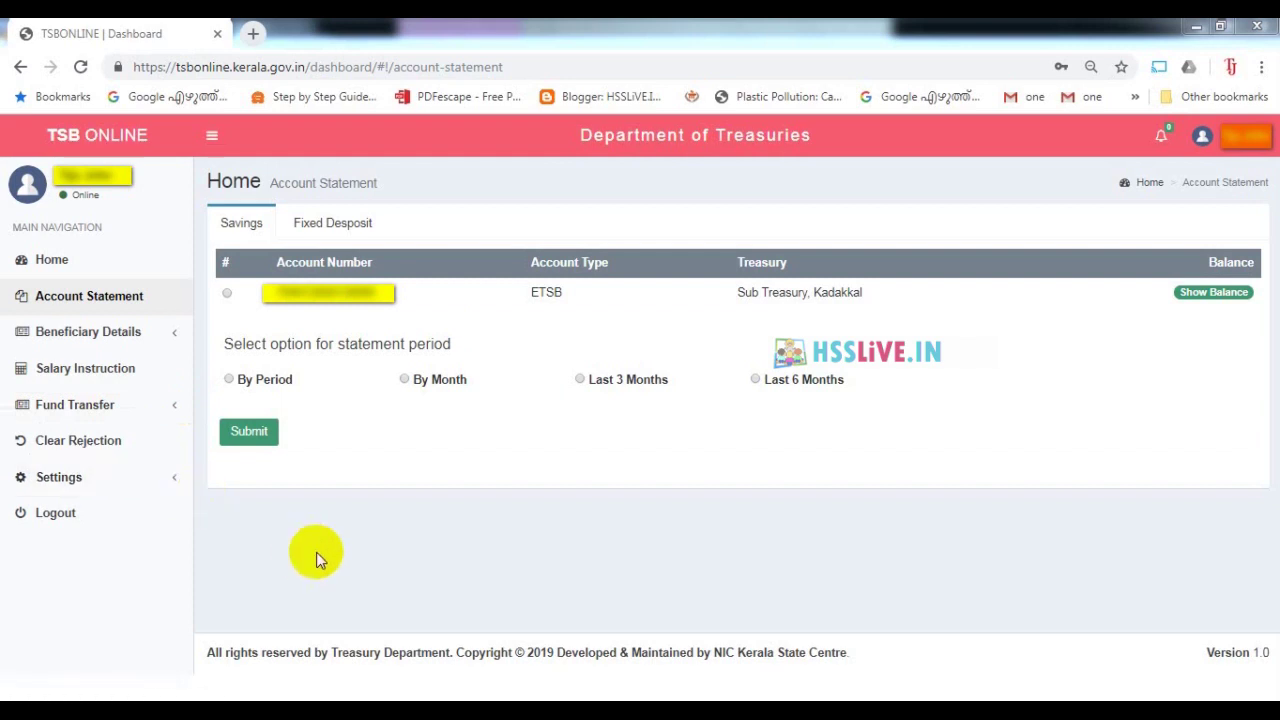
click(48, 304)
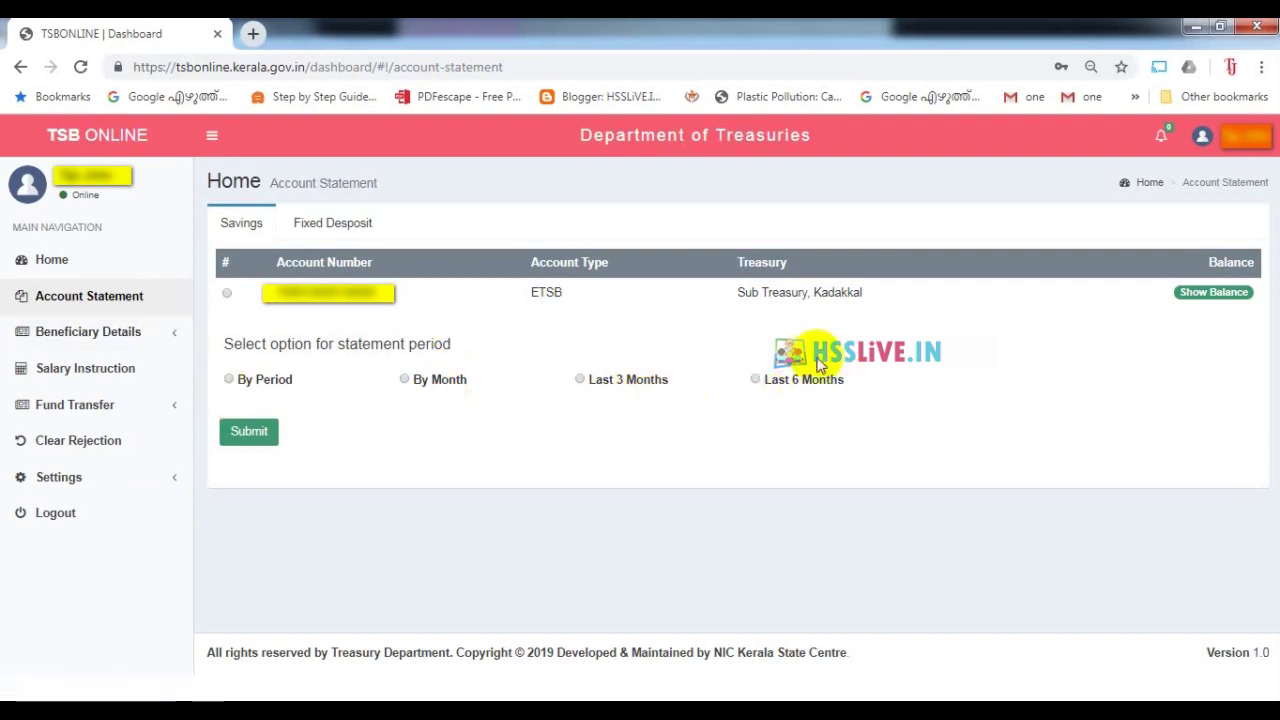
click(77, 344)
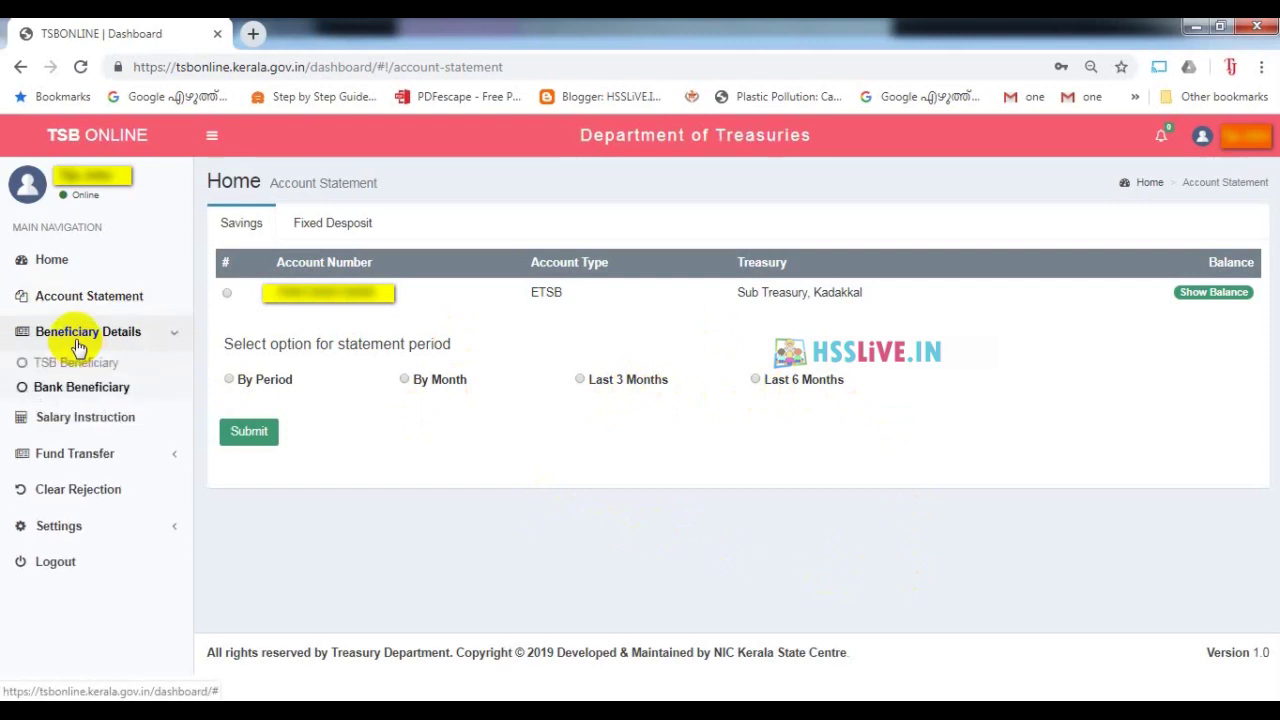
Show the Bank Beneficiary list under Beneficiary Details.
click(58, 389)
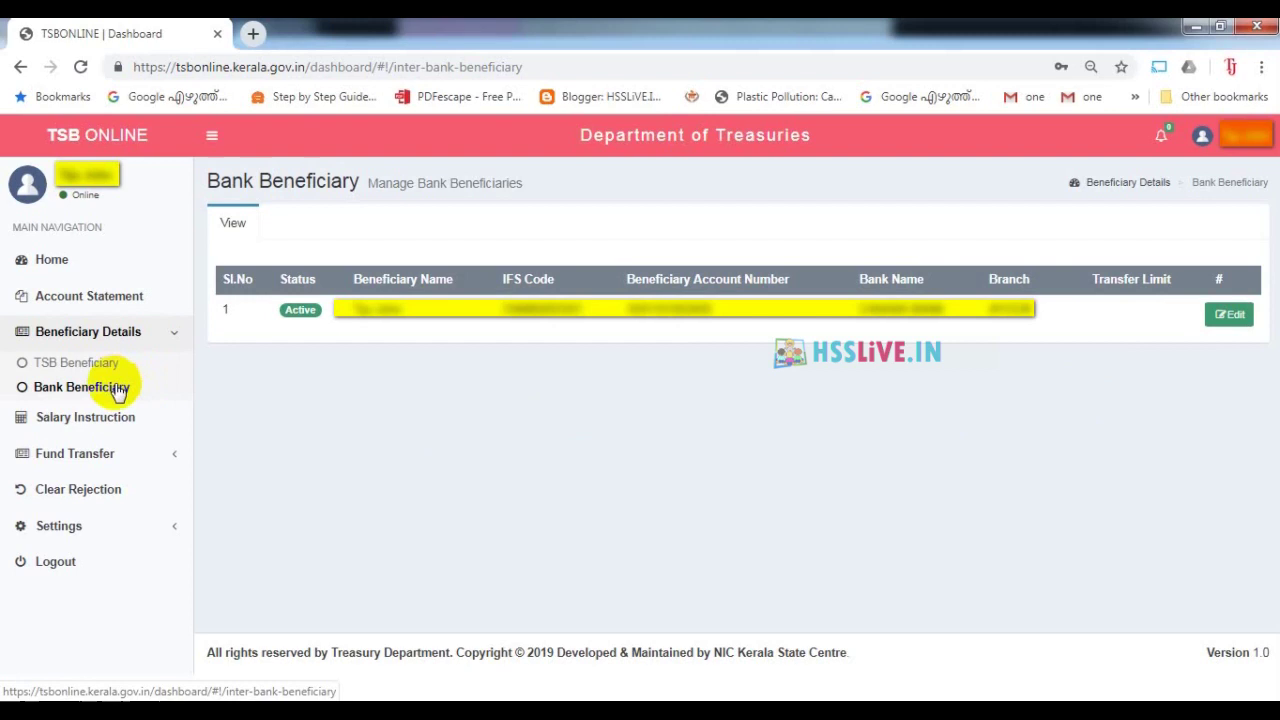
View the Salary Instruction page showing one beneficiary receiving 100 percent, then expand Fund Transfer.
click(62, 418)
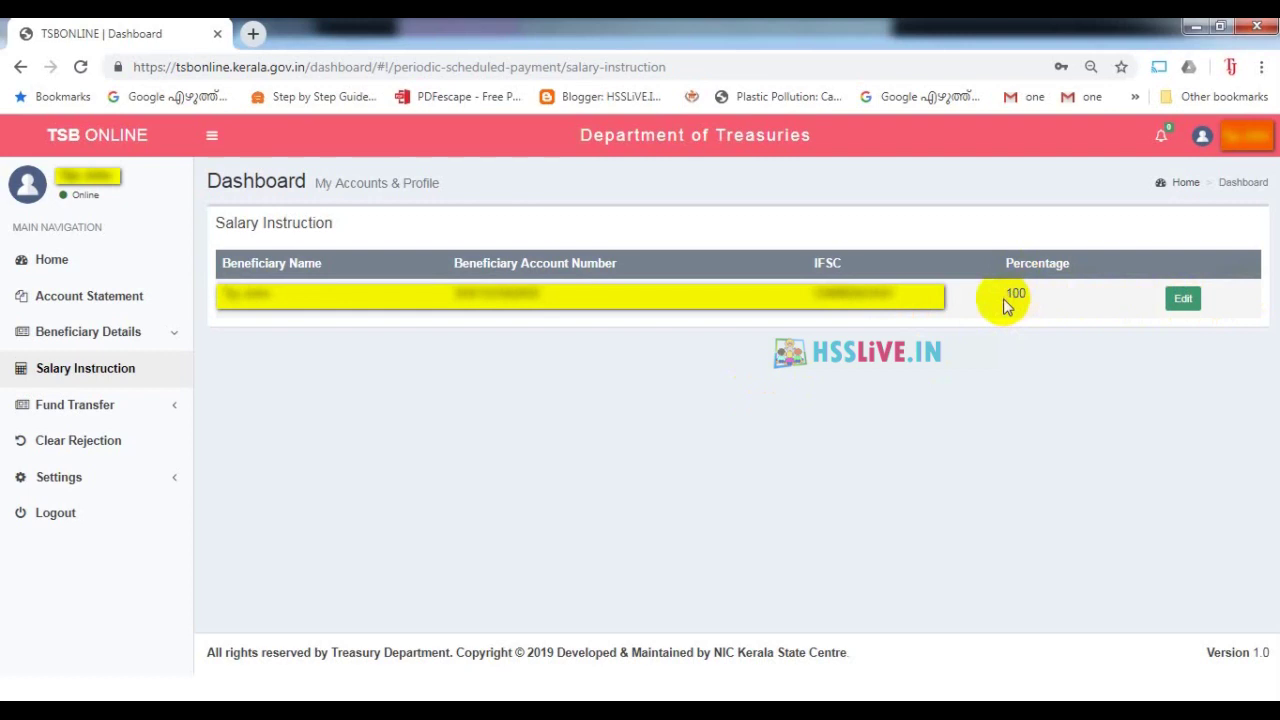
click(77, 410)
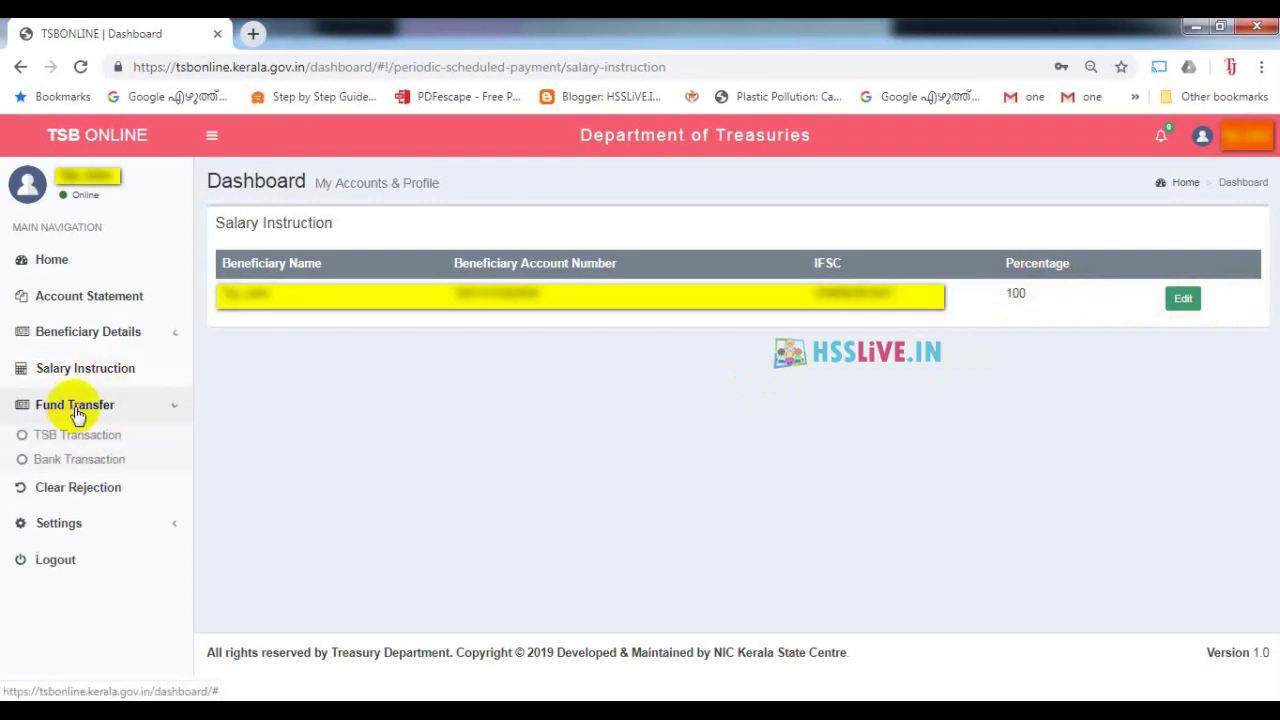
Review the Bank Fund Transaction form with its 200000 daily limit, then switch to TSB Transaction.
click(79, 462)
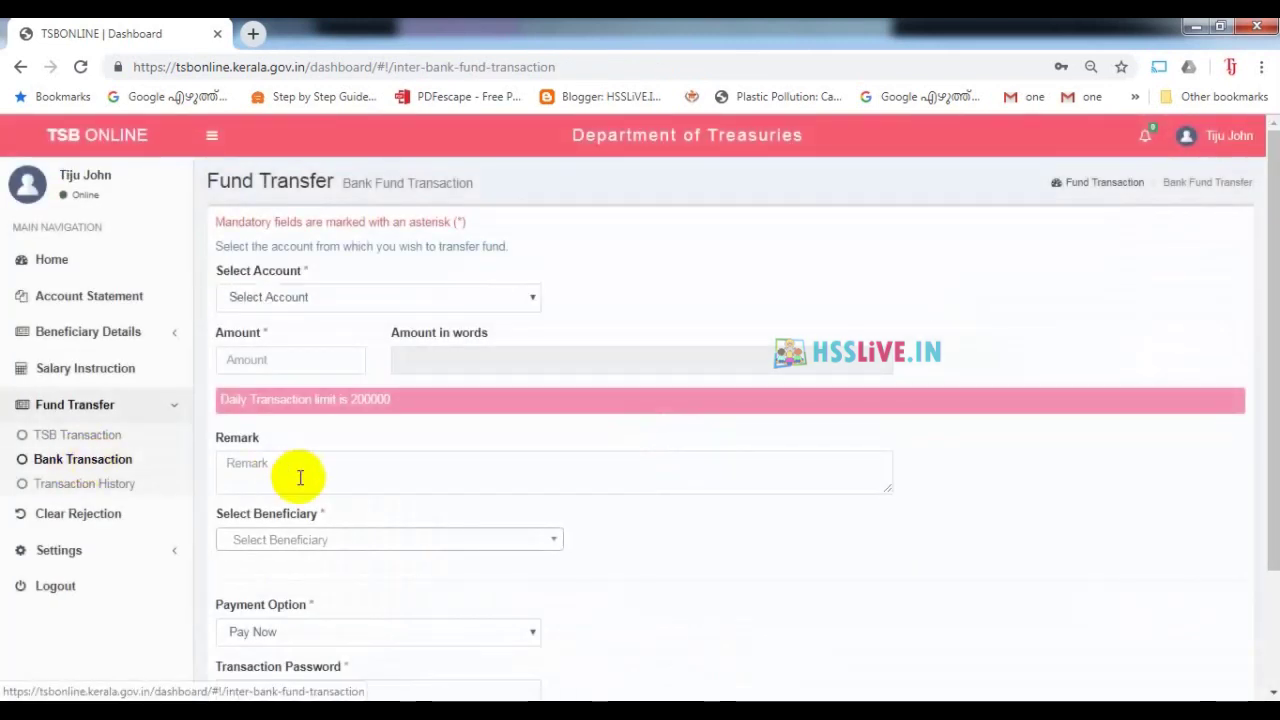
scroll(317, 480, down, 3)
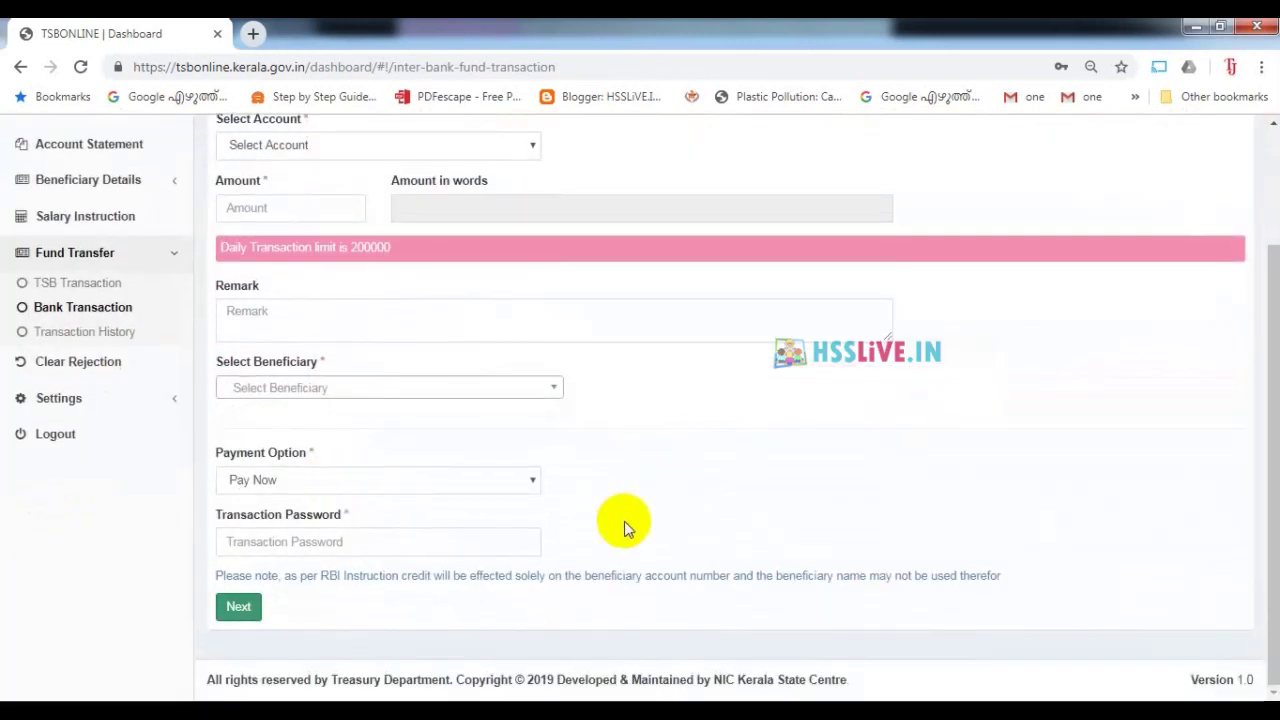
scroll(622, 525, up, 3)
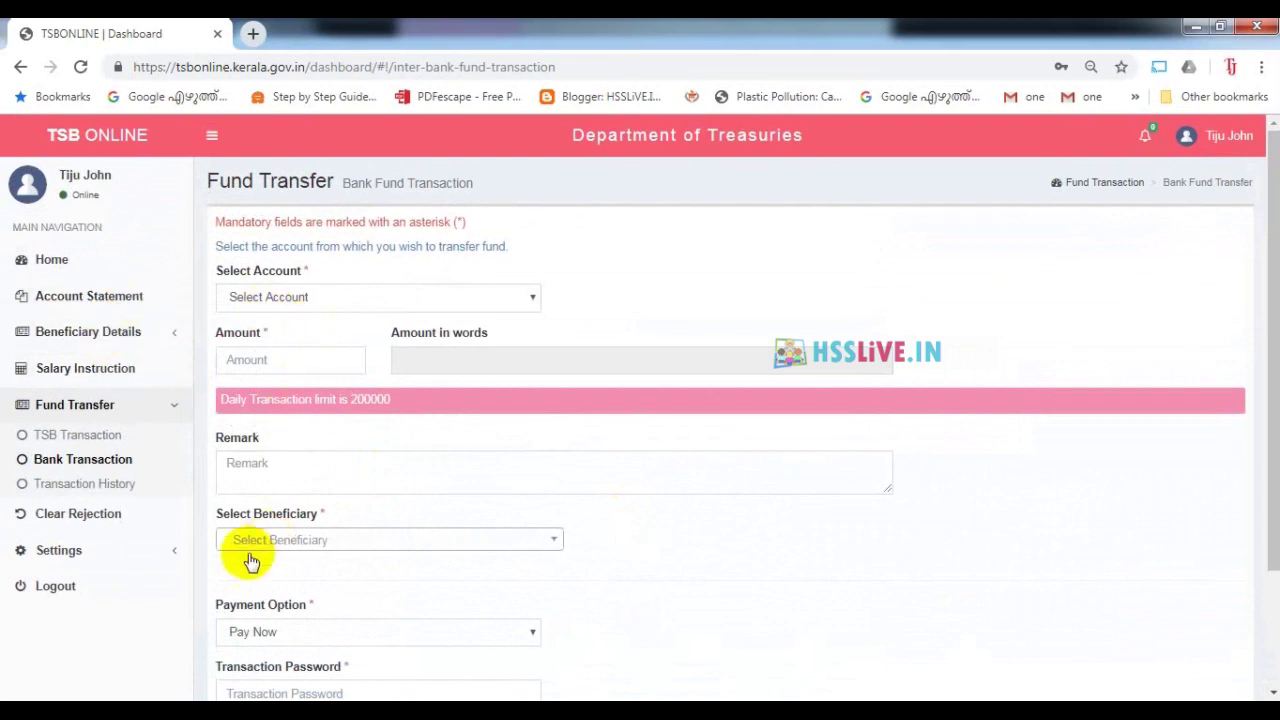
click(66, 435)
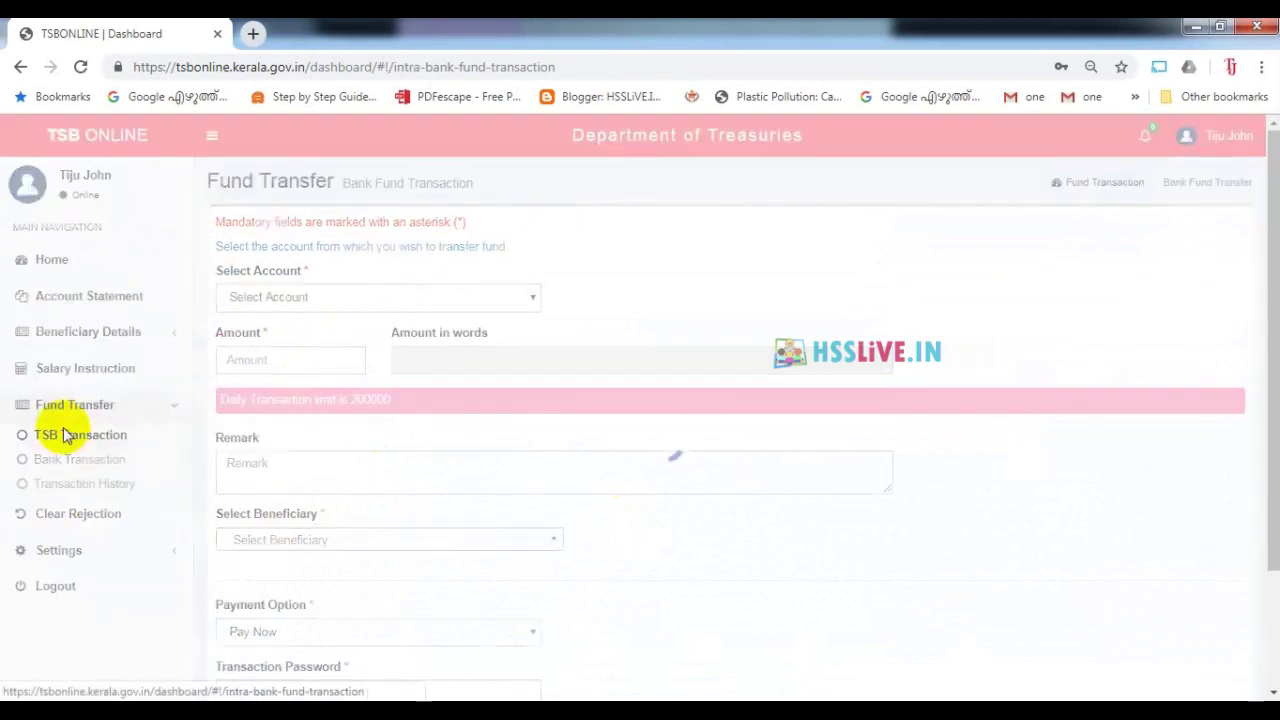